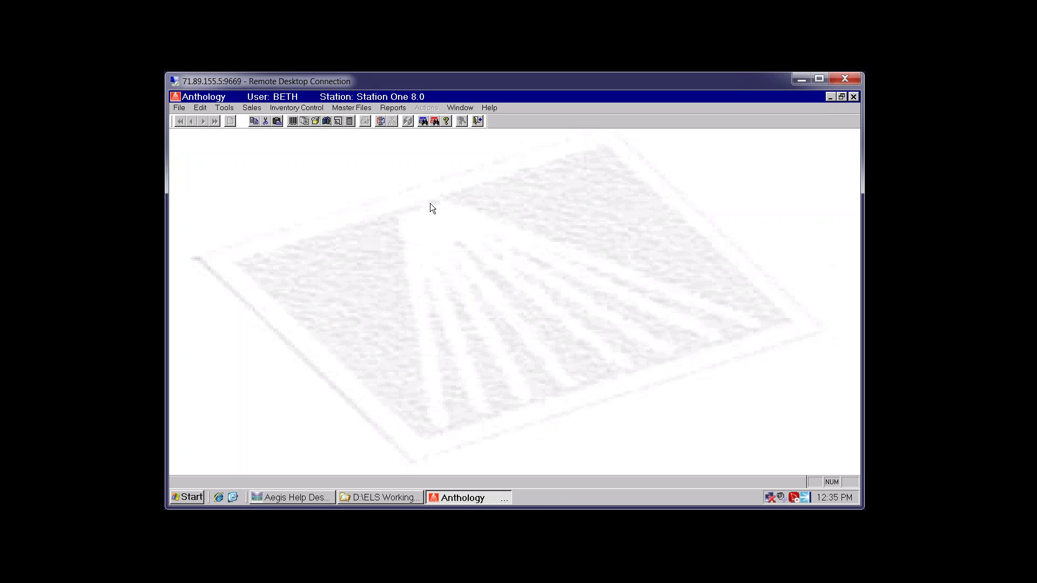
Create a new customer discount schedule with 15% as both its name and short code
click(351, 108)
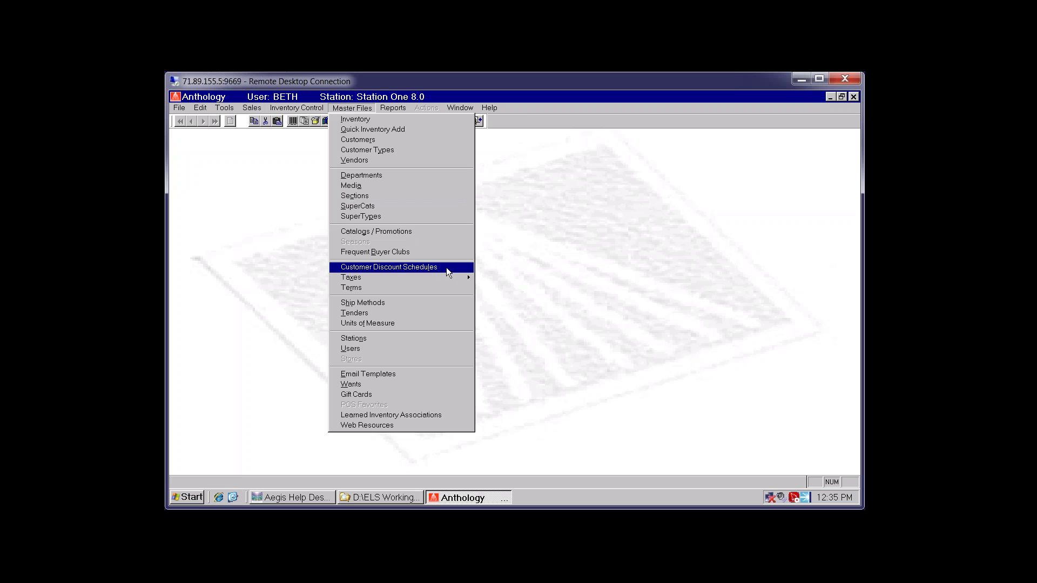
click(446, 267)
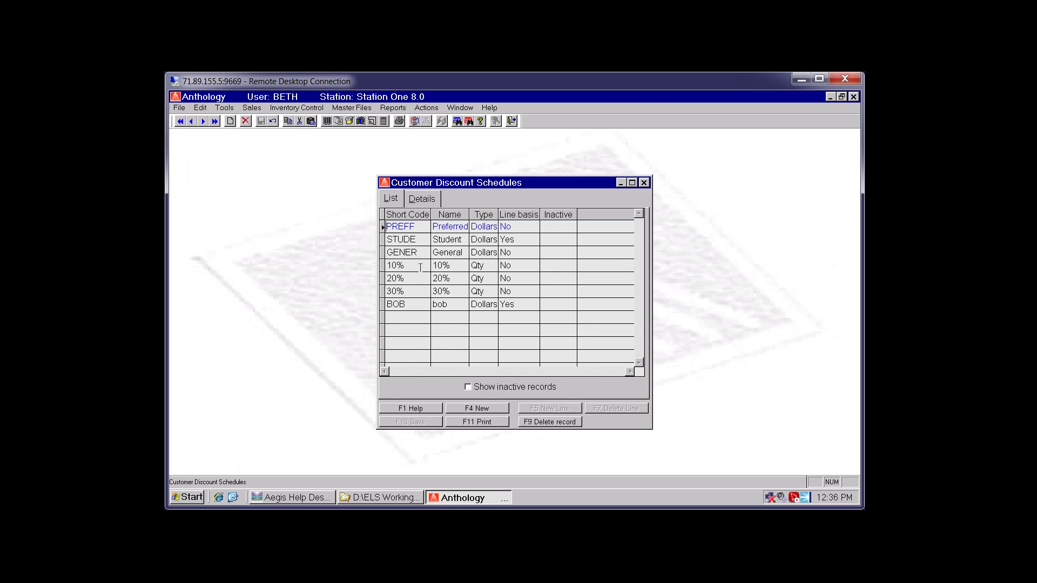
click(420, 267)
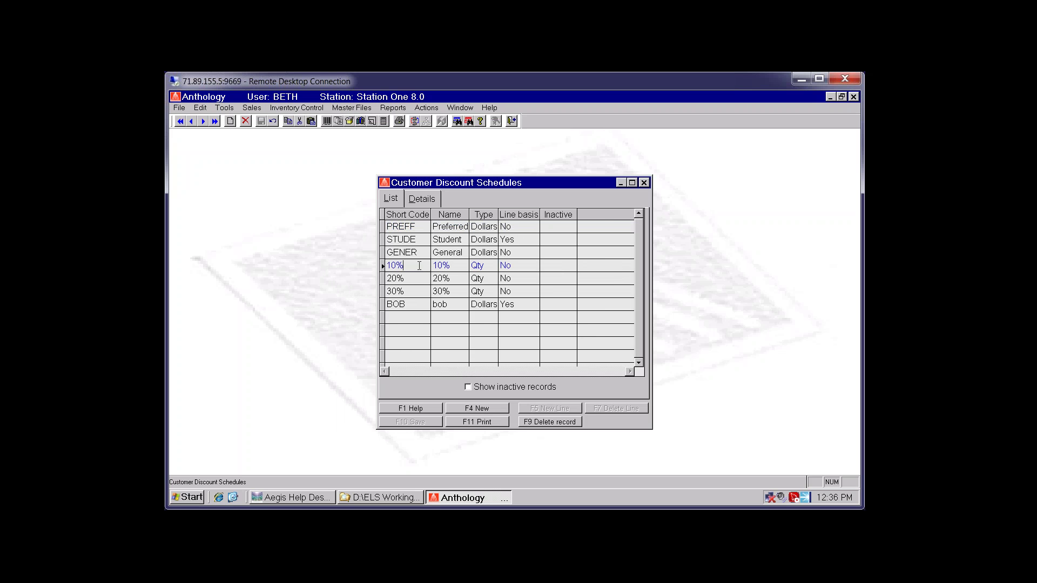
click(485, 411)
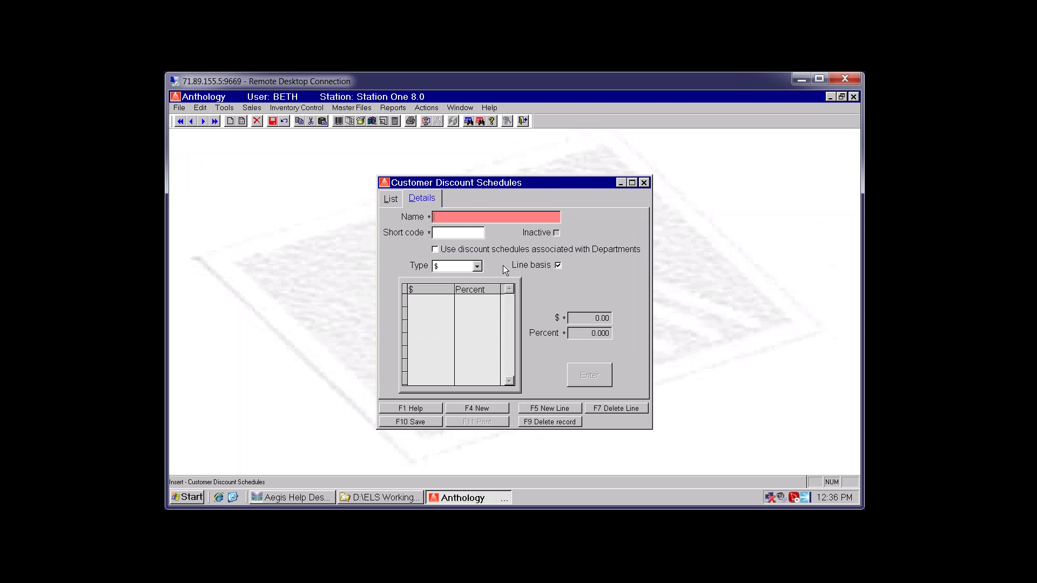
text(15%)
key(Tab)
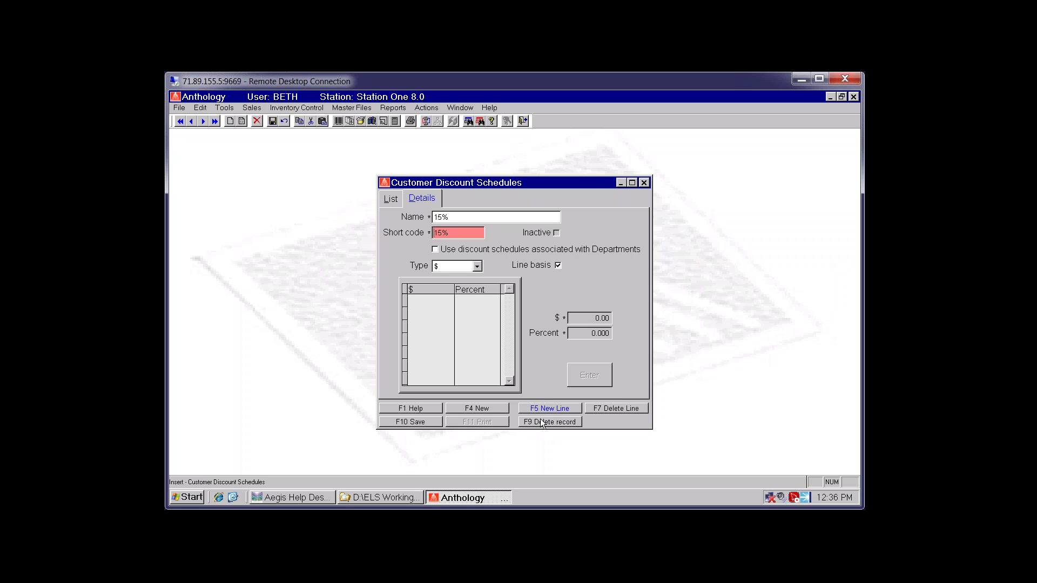
Add a discount line giving 15 percent from $0.01 to the 15% schedule and save the record
right_click(439, 331)
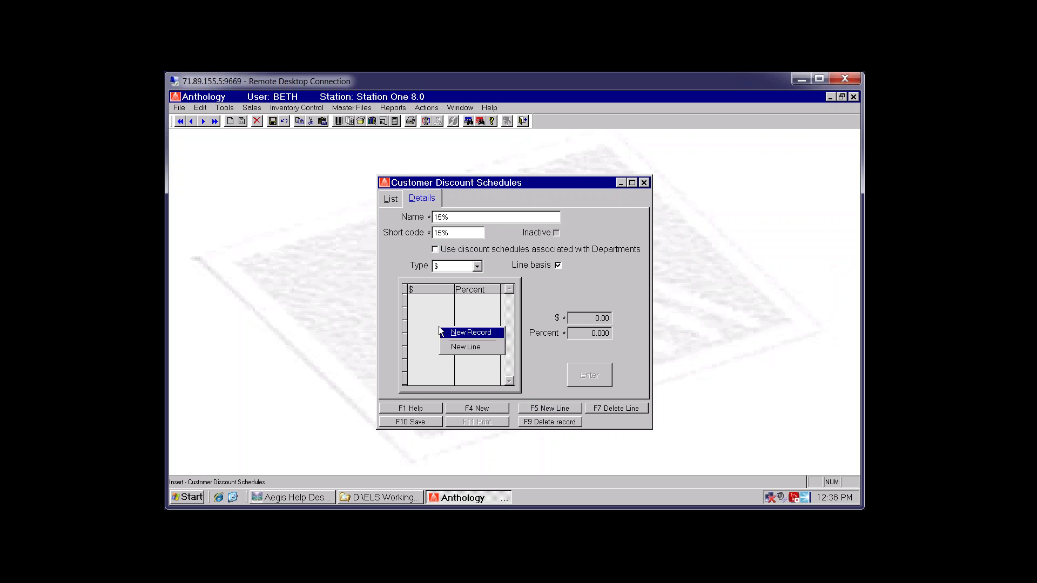
click(474, 349)
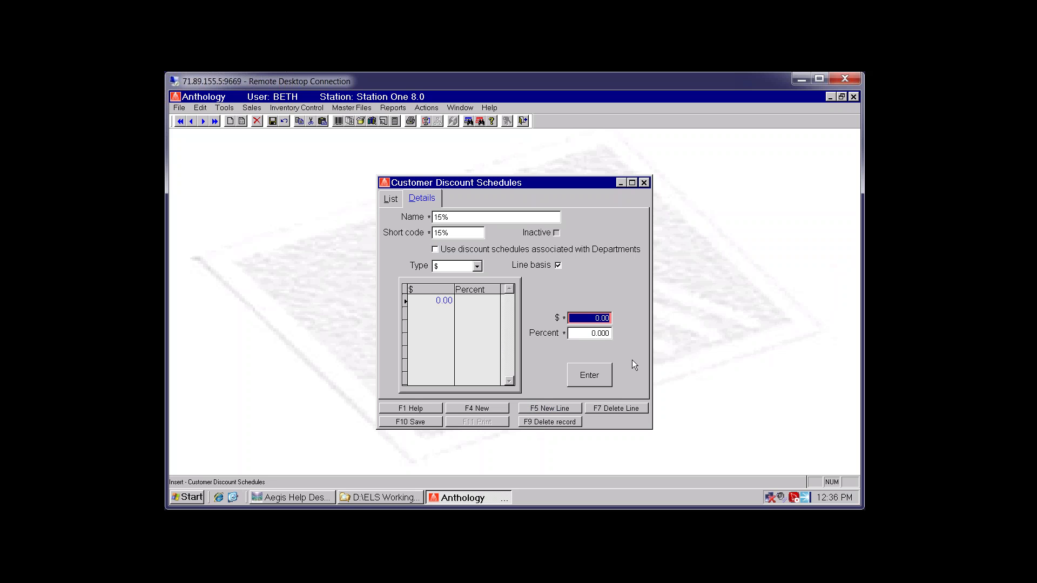
text(.)
key(Tab)
text(15)
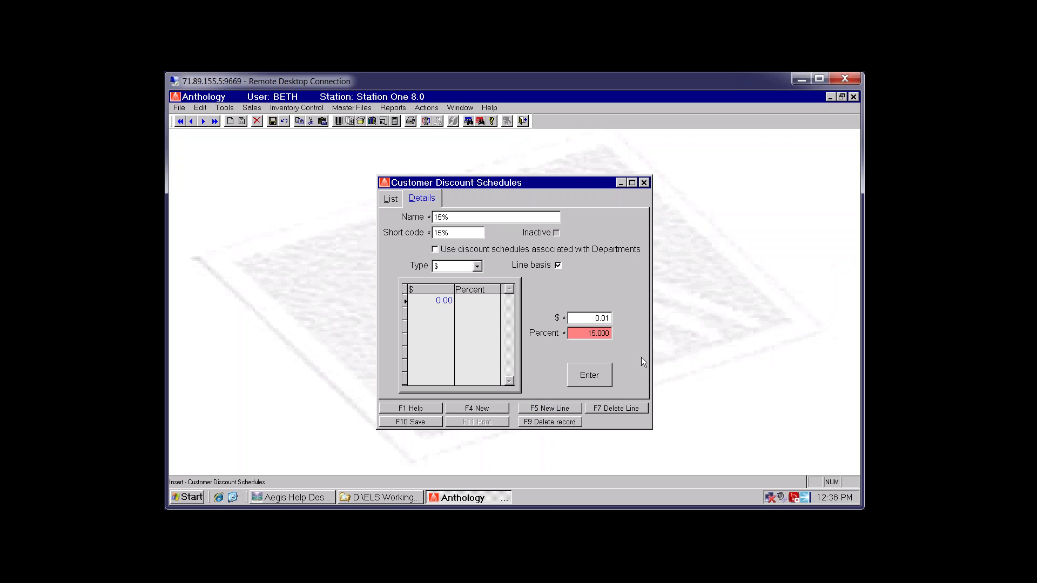
click(588, 380)
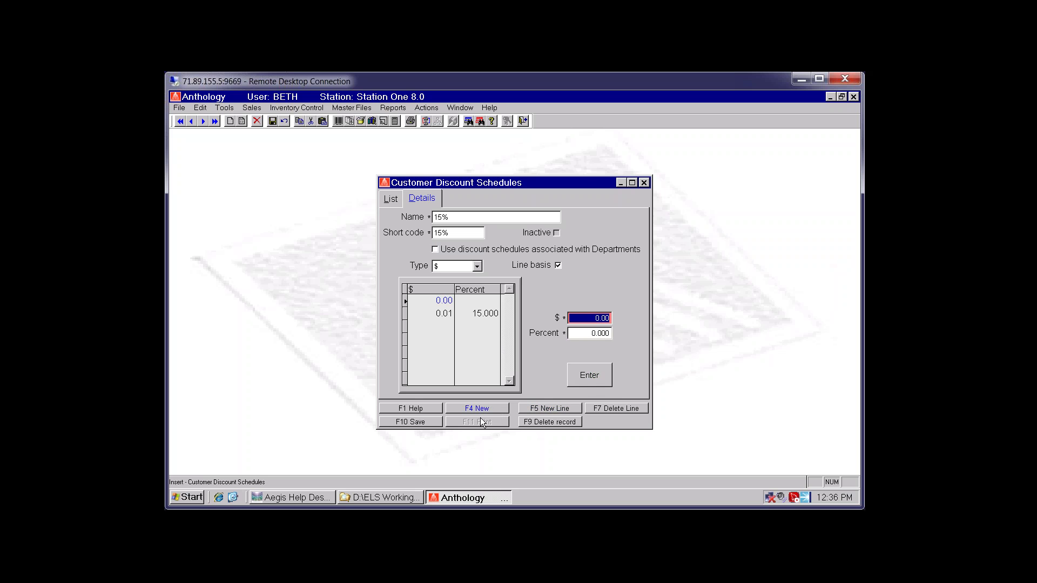
click(430, 421)
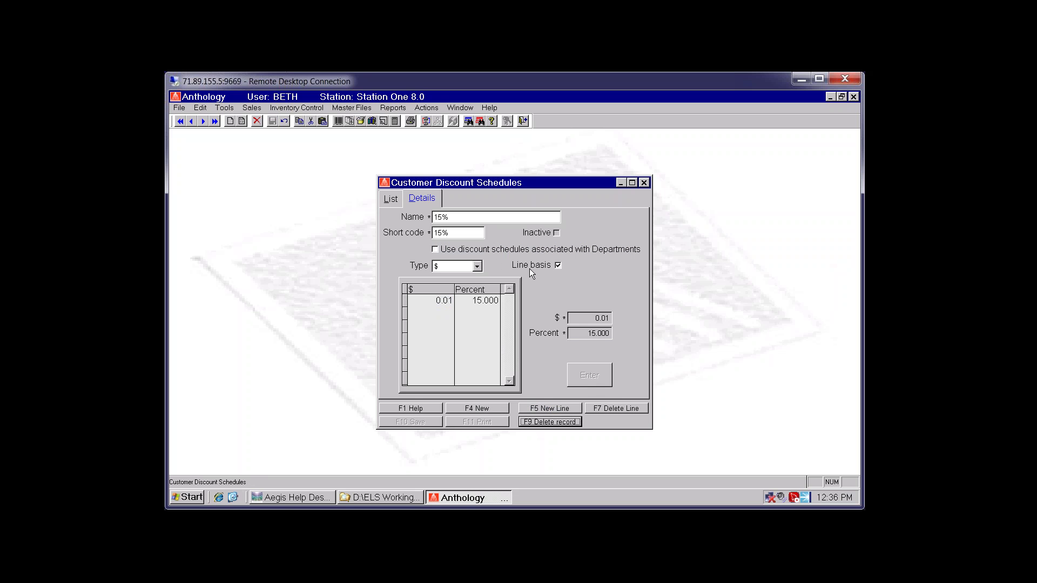
Add a second line giving 16 percent from $10.00, save the schedule and close the discount schedules window
click(530, 409)
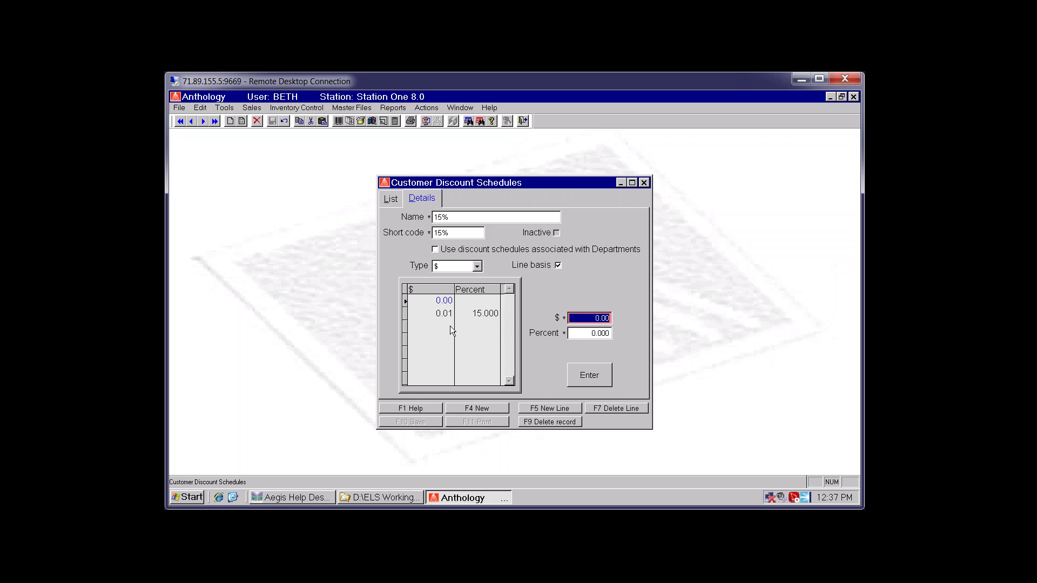
click(477, 266)
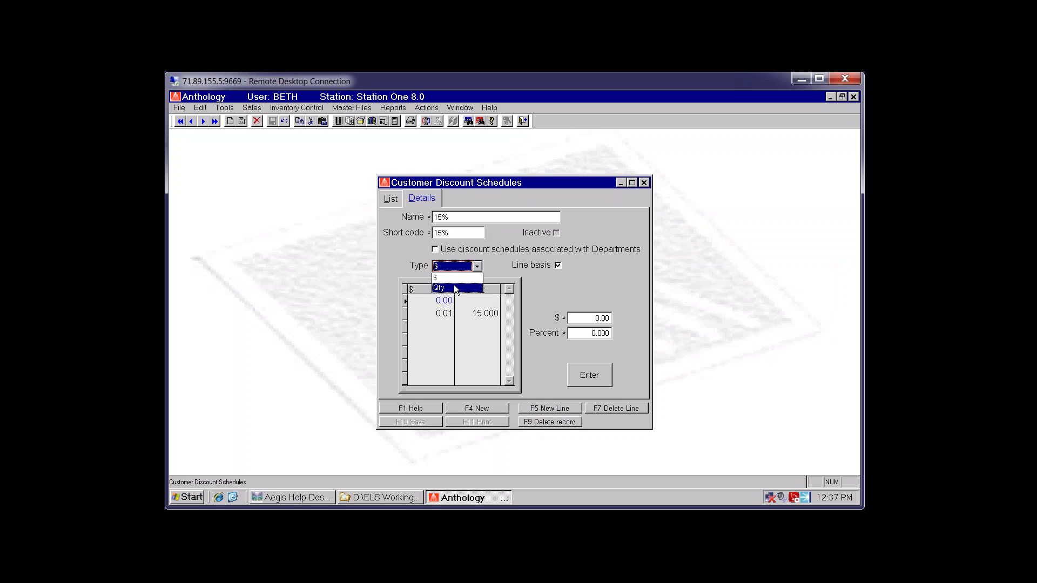
key(Escape)
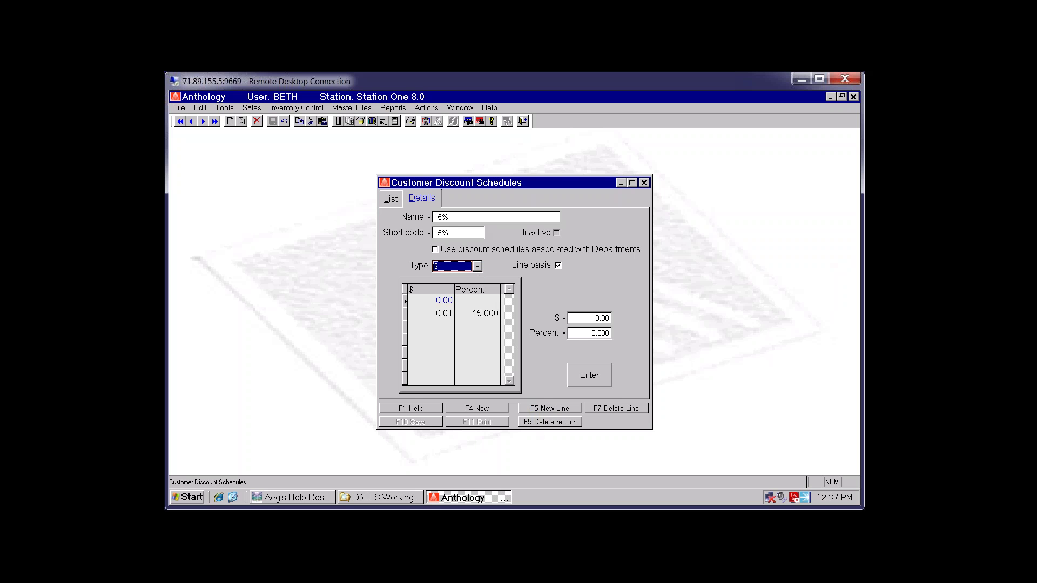
click(581, 316)
text(10.00)
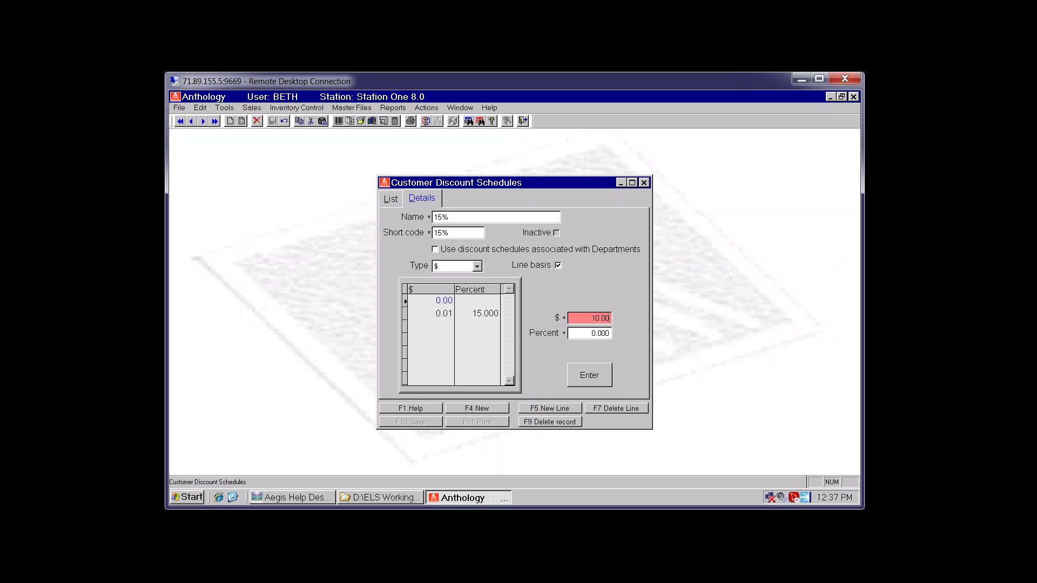
key(Tab)
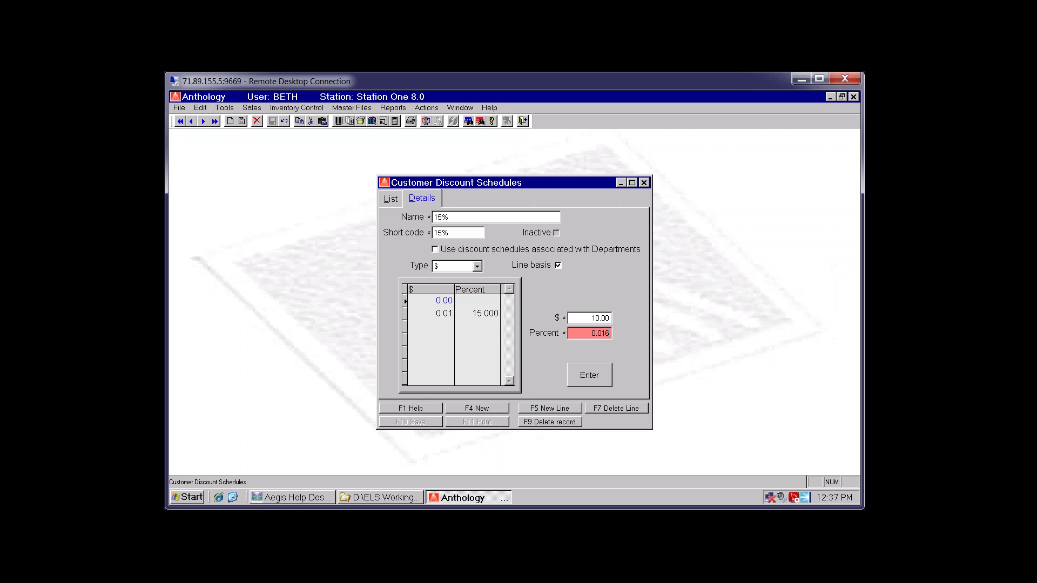
text(16)
click(582, 368)
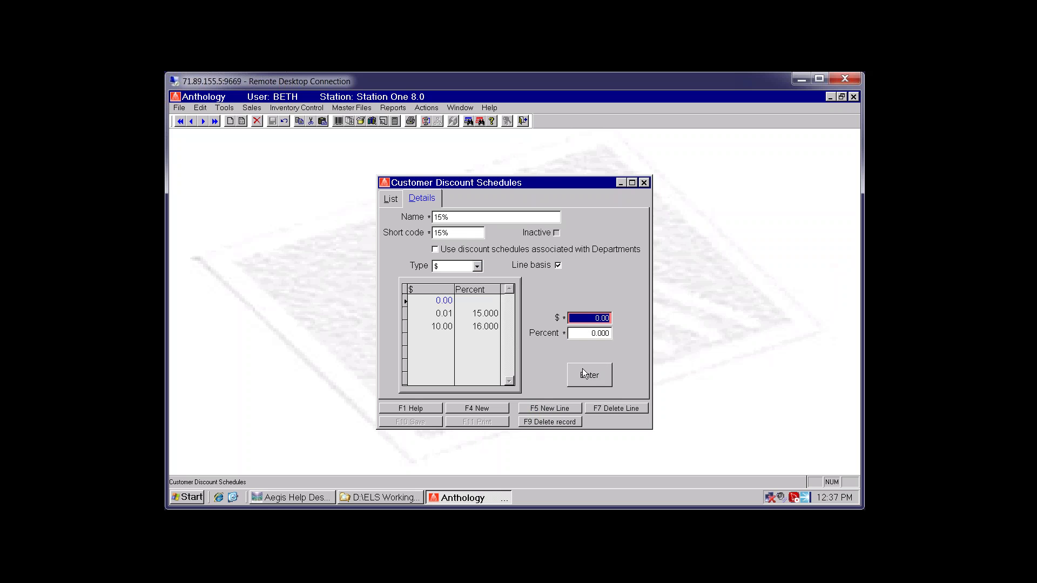
click(416, 422)
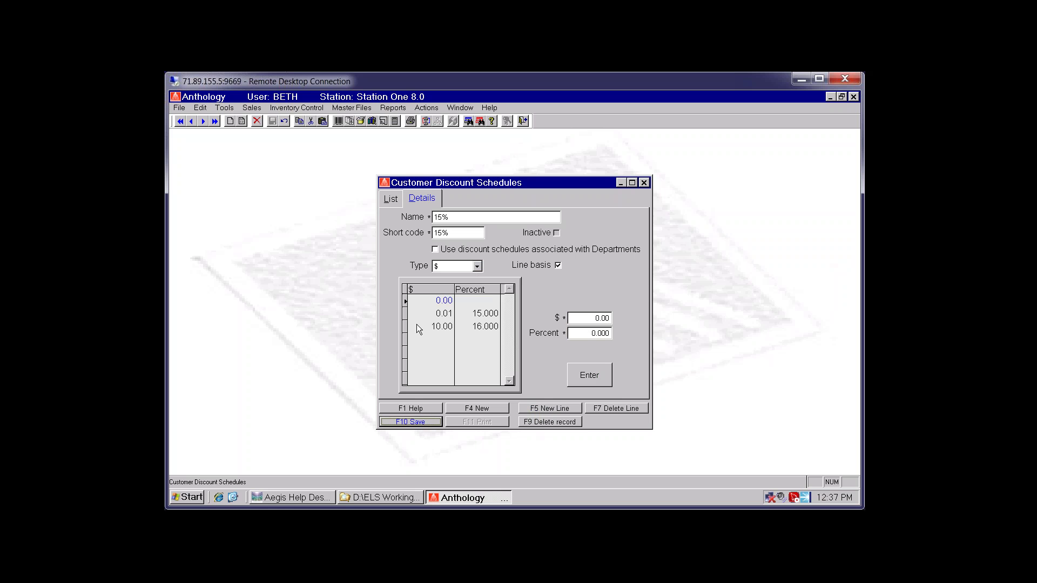
click(442, 302)
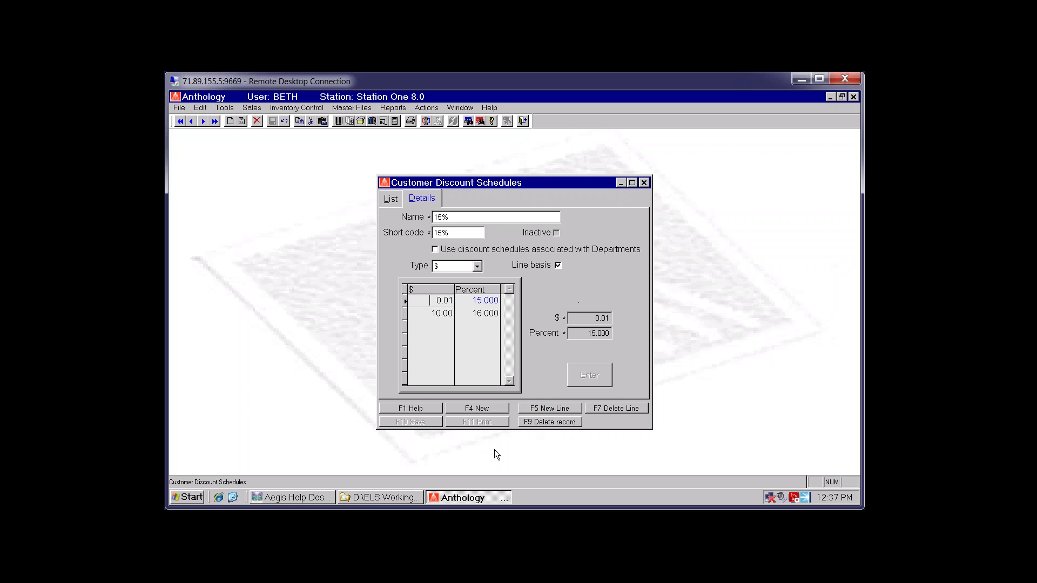
click(644, 183)
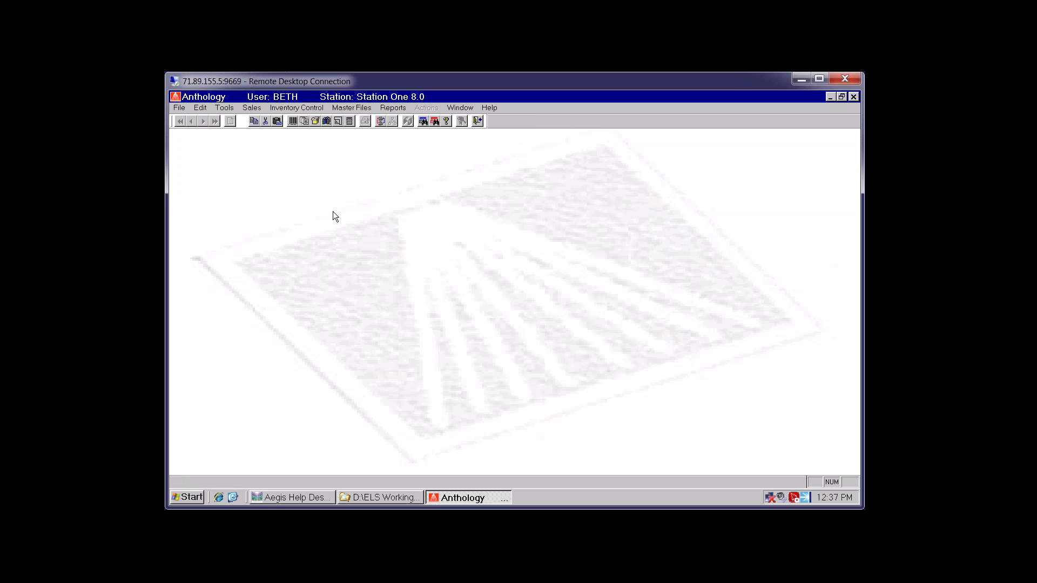
Start a cash register sale with the 15% discount and add one Web Warrior Guide To Web Technologies from inventory
click(293, 121)
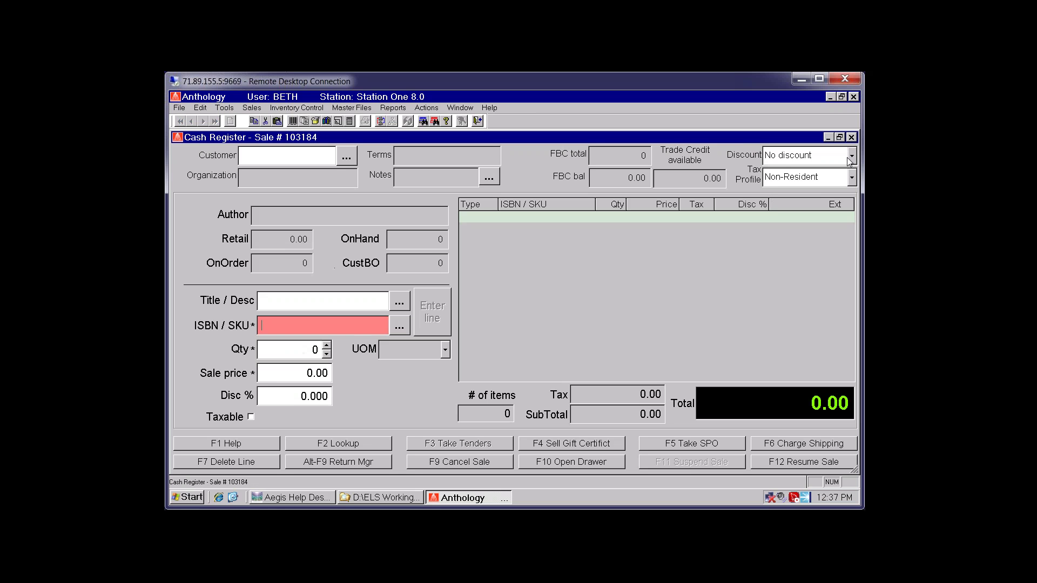
click(786, 158)
click(774, 196)
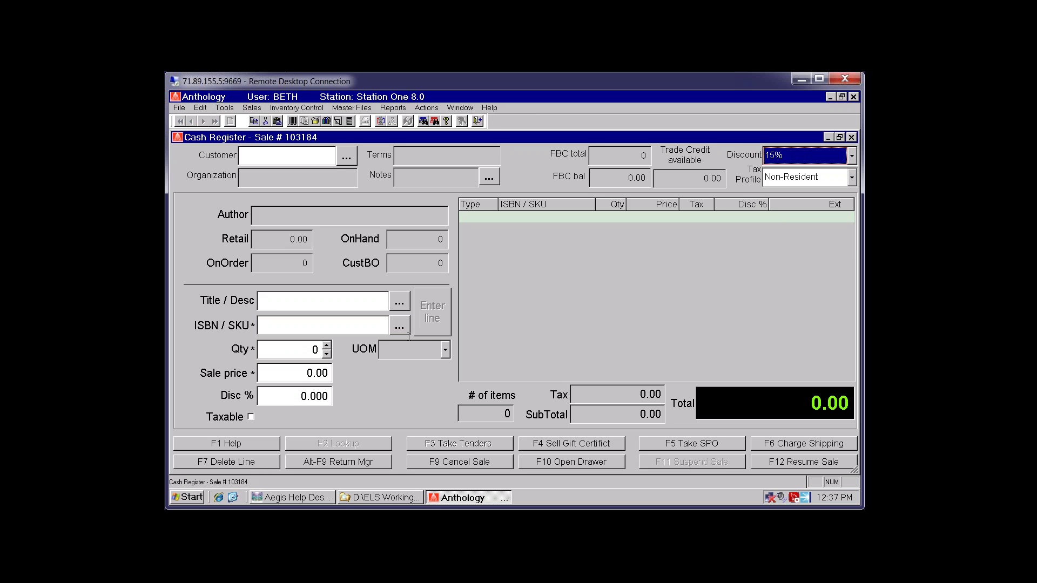
click(399, 326)
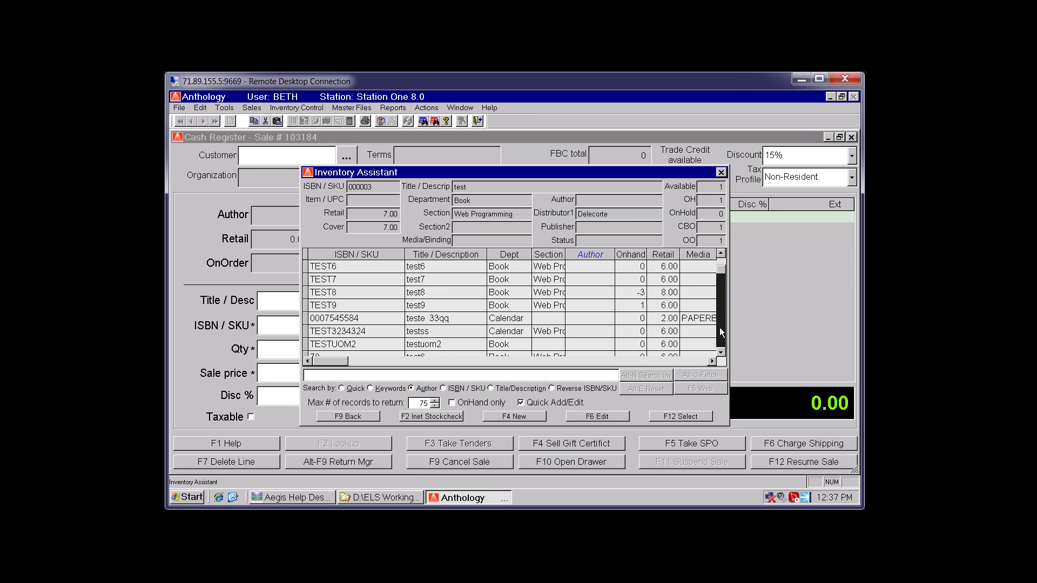
click(384, 320)
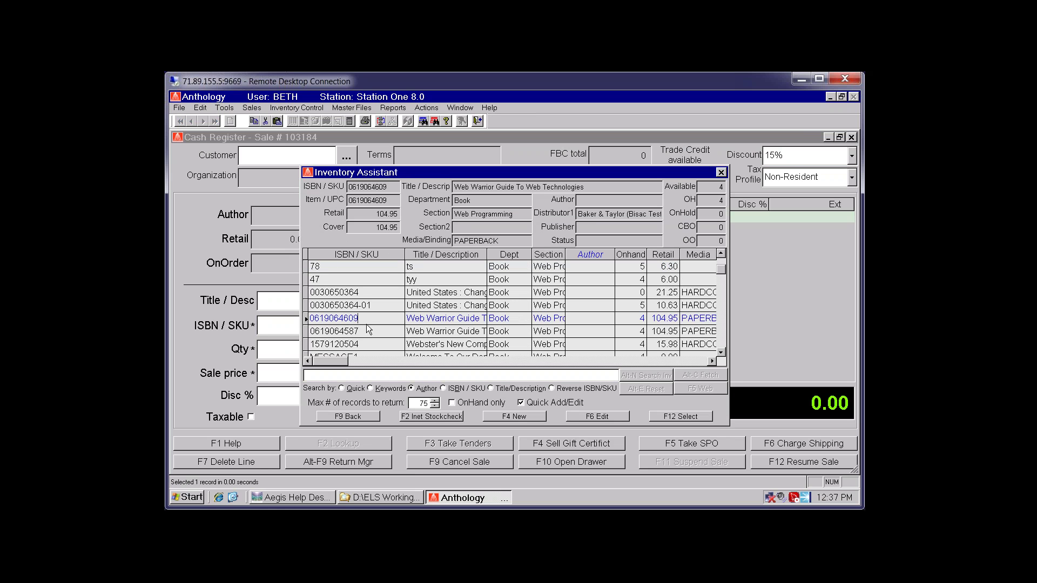
double_click(367, 318)
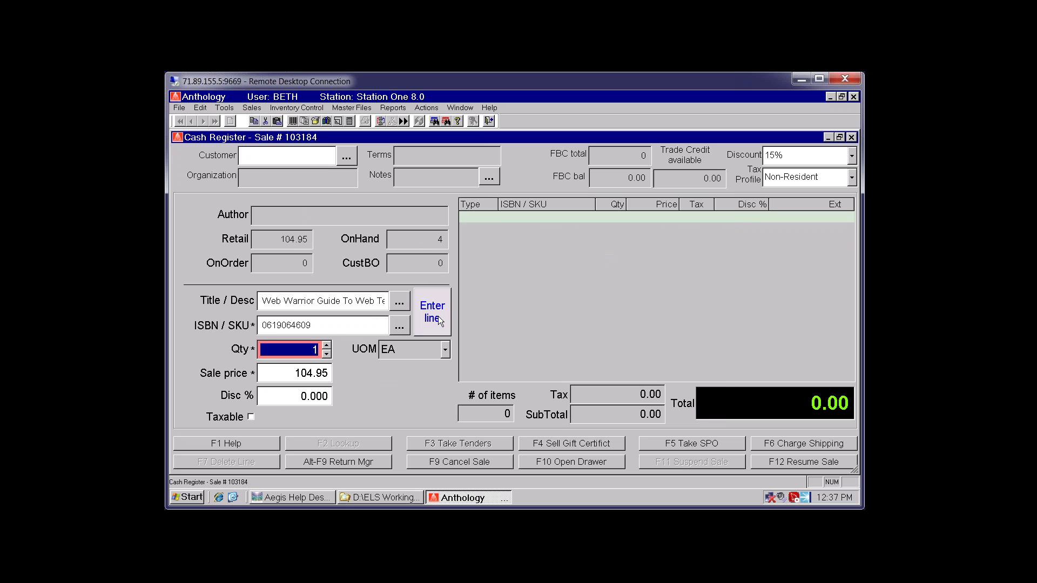
click(439, 316)
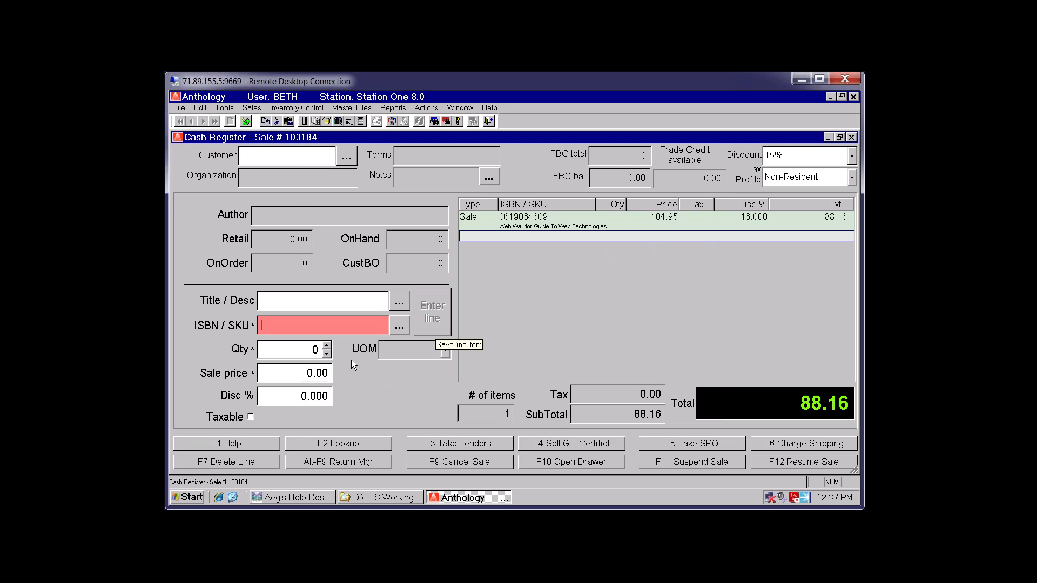
Add one Nightline: Reagan Ships Military from the inventory list to the sale
click(399, 328)
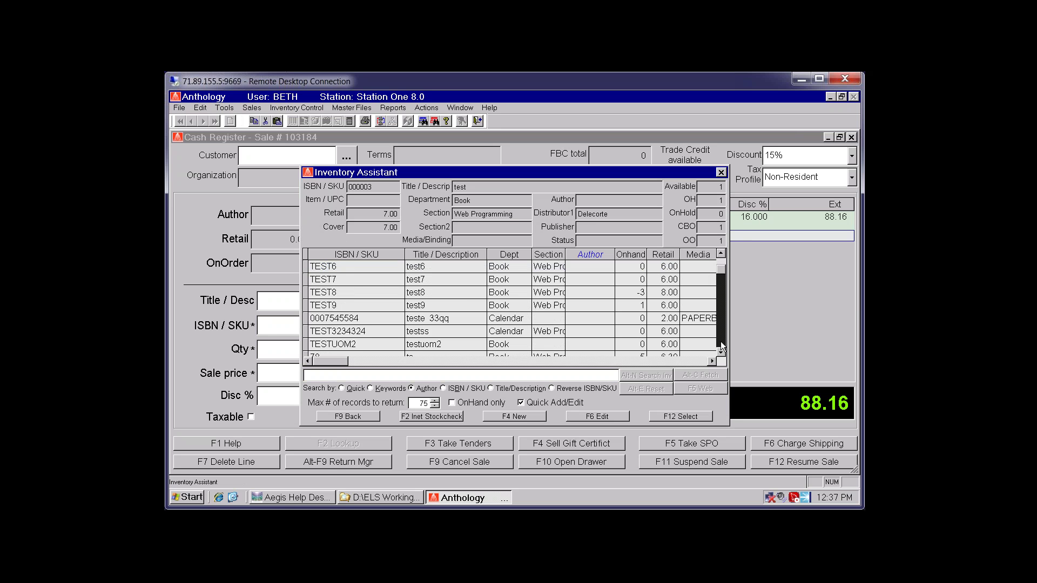
click(387, 331)
double_click(386, 331)
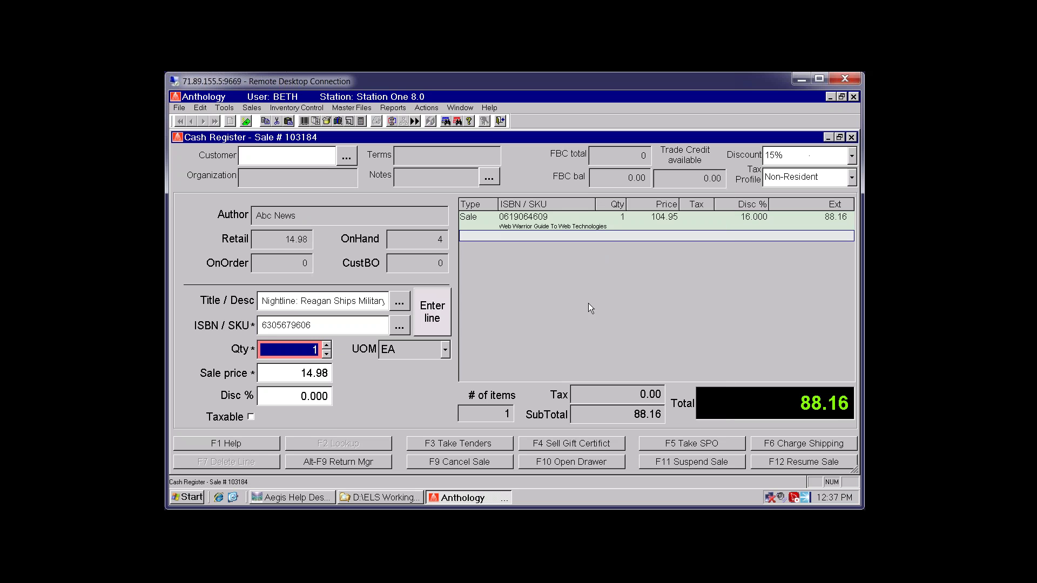
click(430, 317)
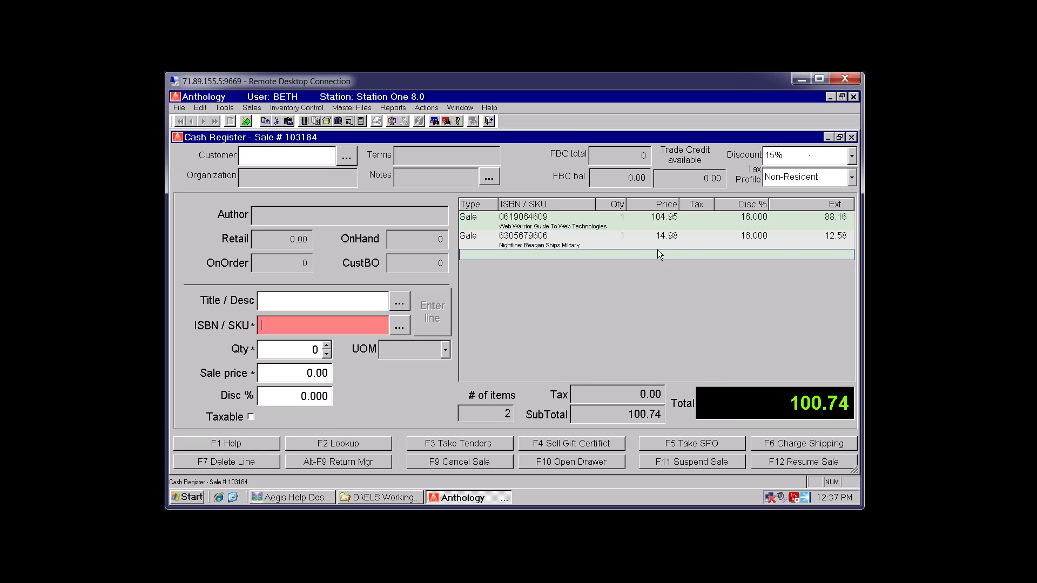
Override the discount on the Nightline sale line to 0 percent and re-enter the line
click(623, 240)
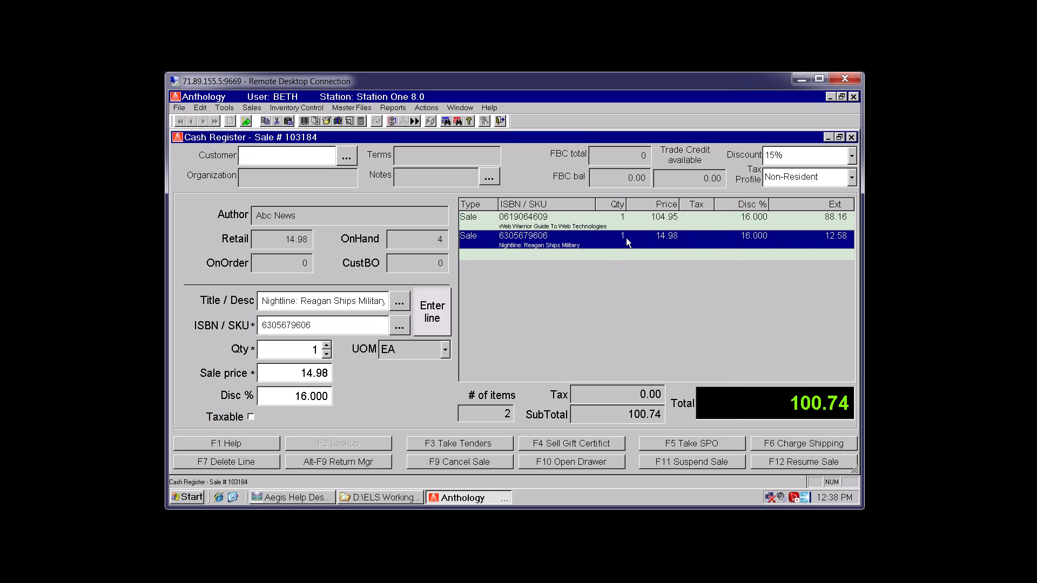
click(284, 373)
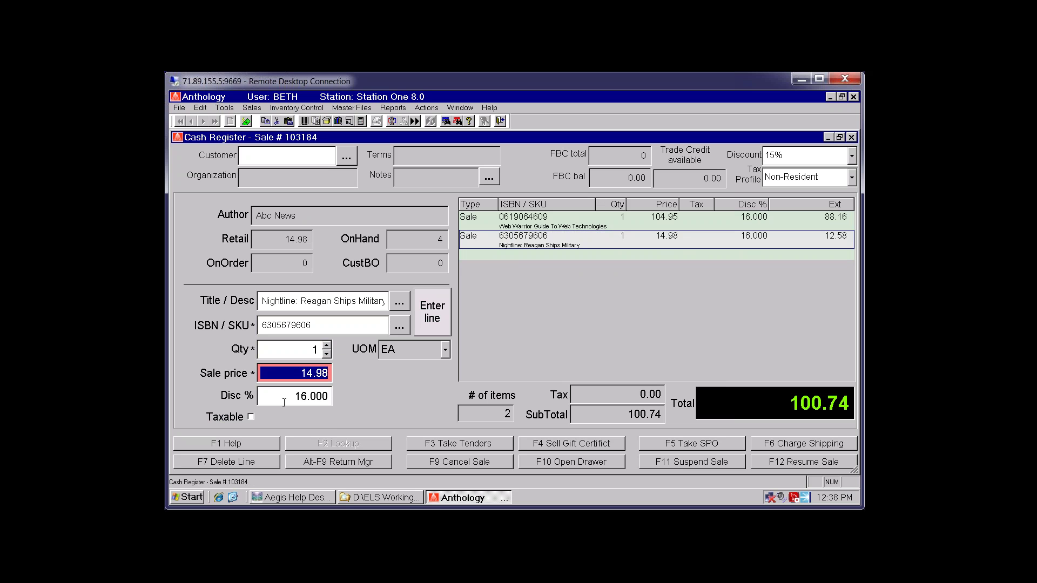
click(280, 398)
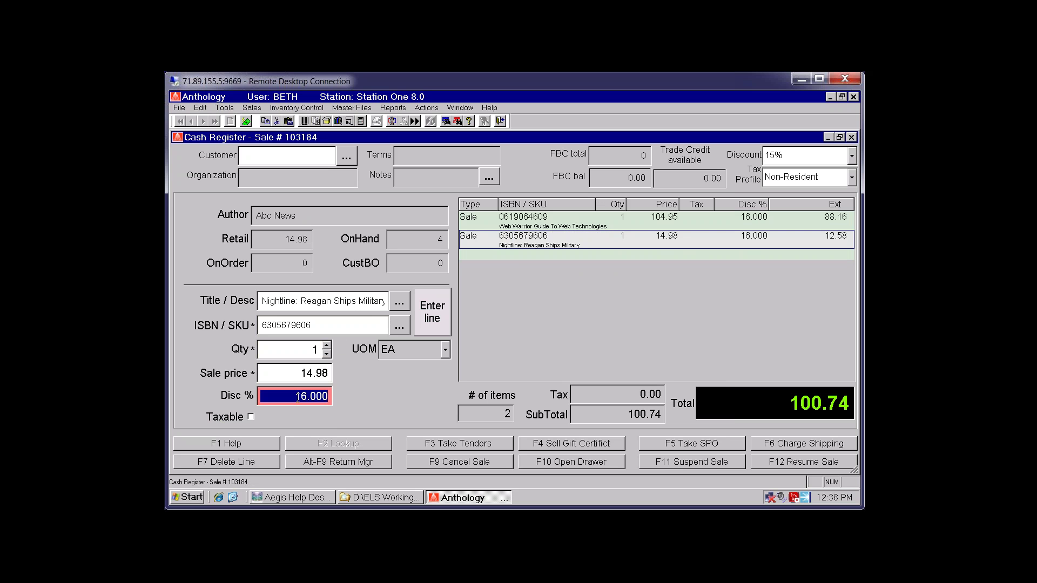
text(0)
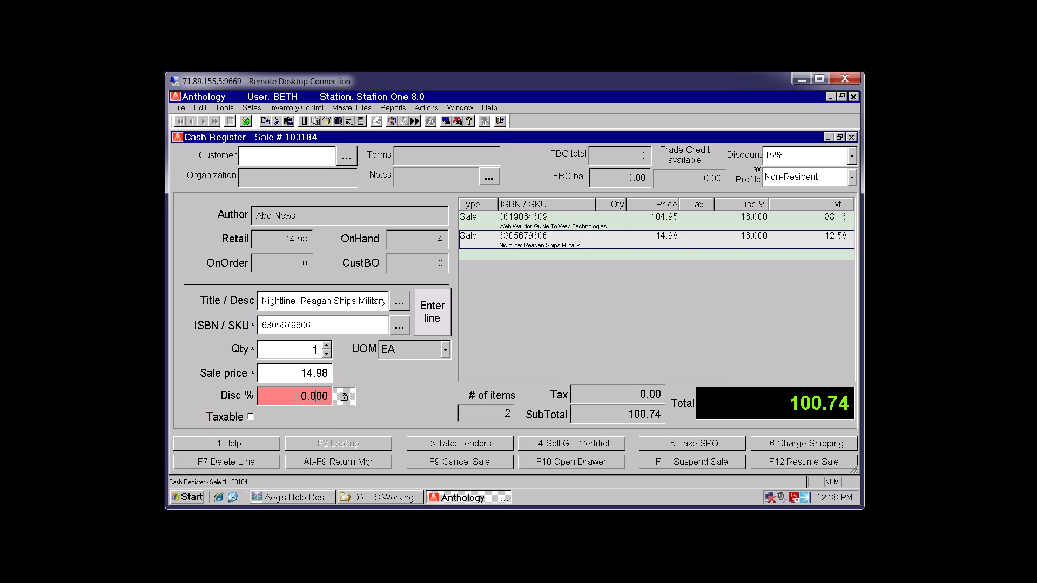
click(428, 329)
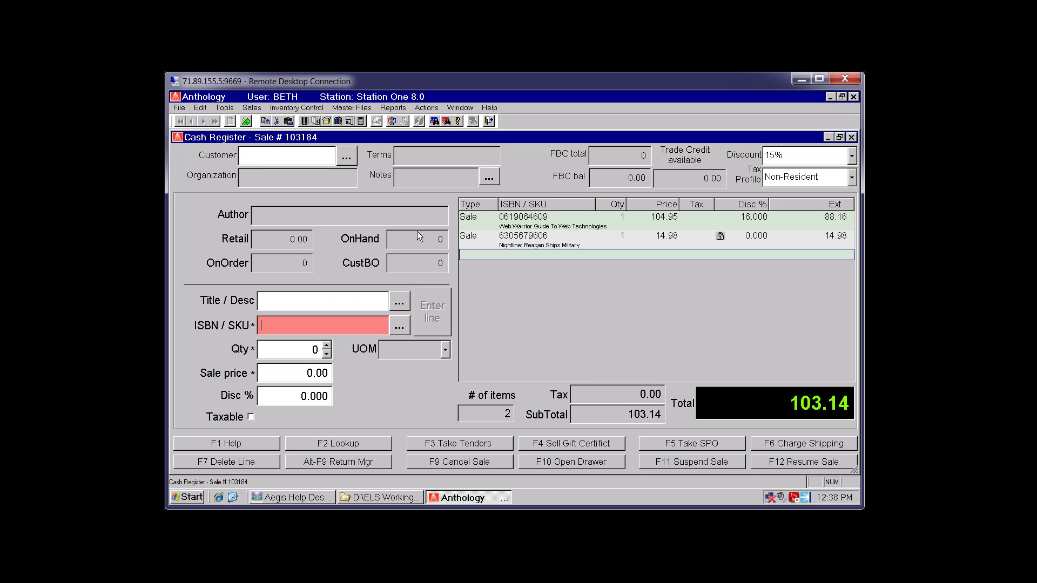
Open the web-based Anthology help and expand the Setup and Configuration topics
click(490, 108)
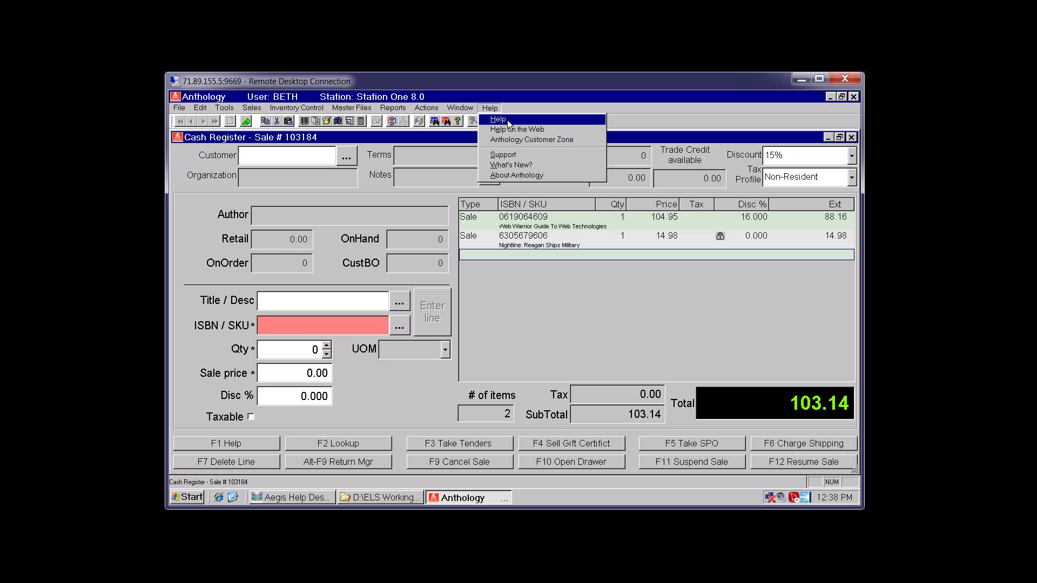
click(517, 129)
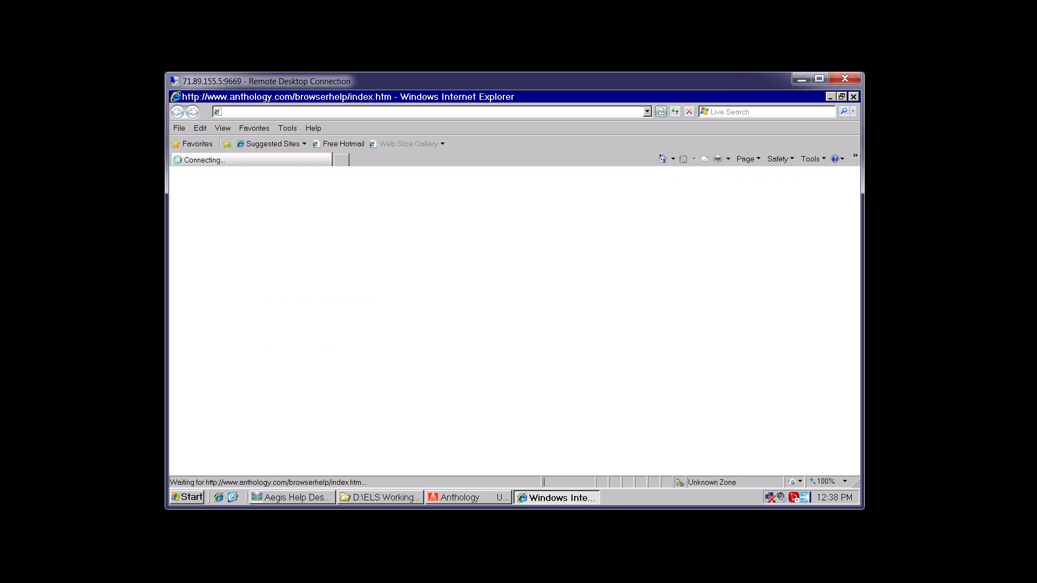
click(208, 214)
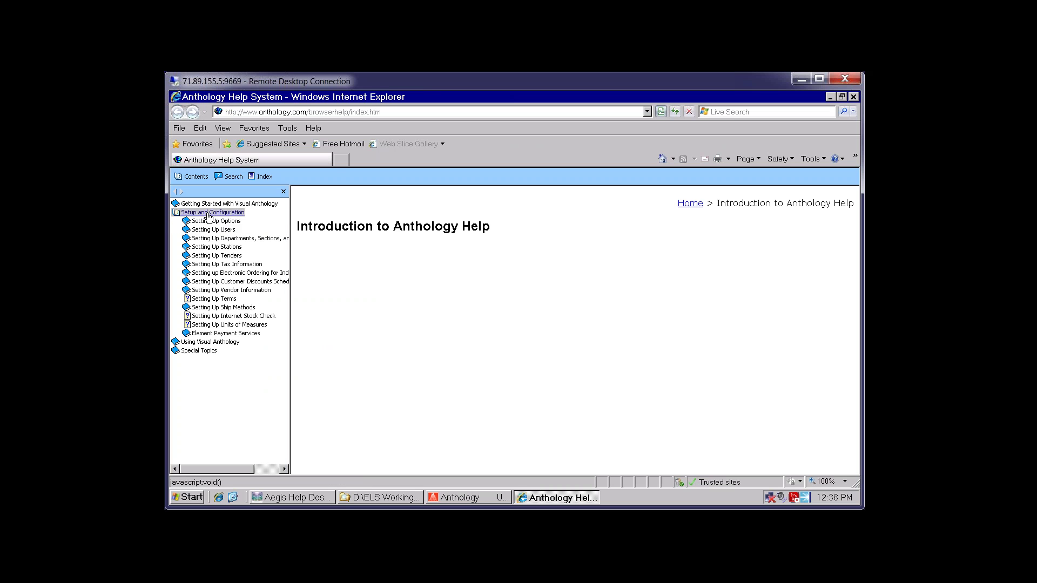